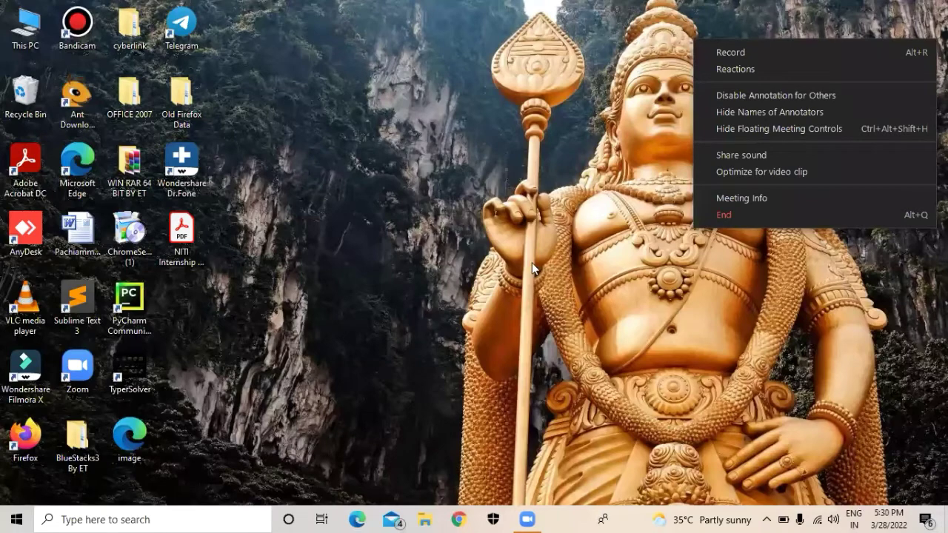
# Step: Open C:\Windows\Temp by running 'temp' and delete the 28 folders at the top of the list
pyautogui.click(532, 263)
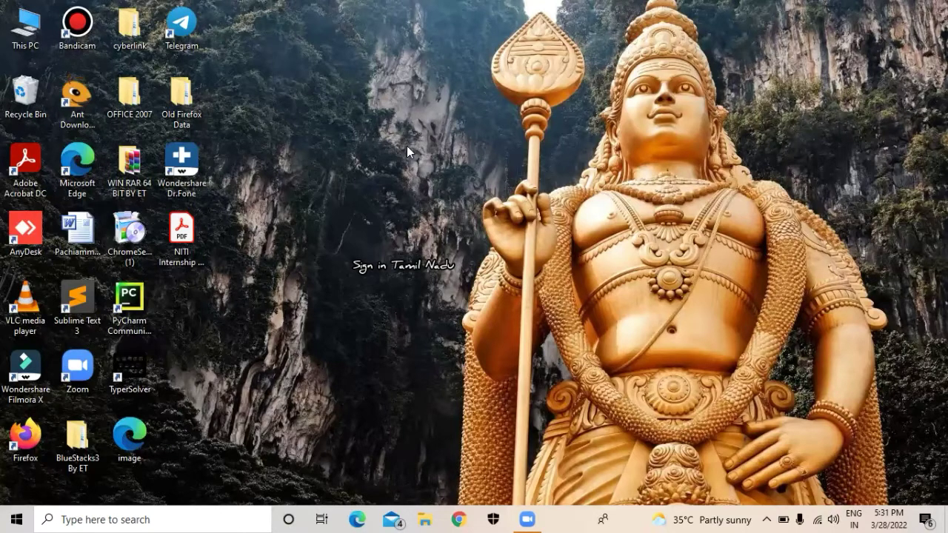
pyautogui.press('super+r')
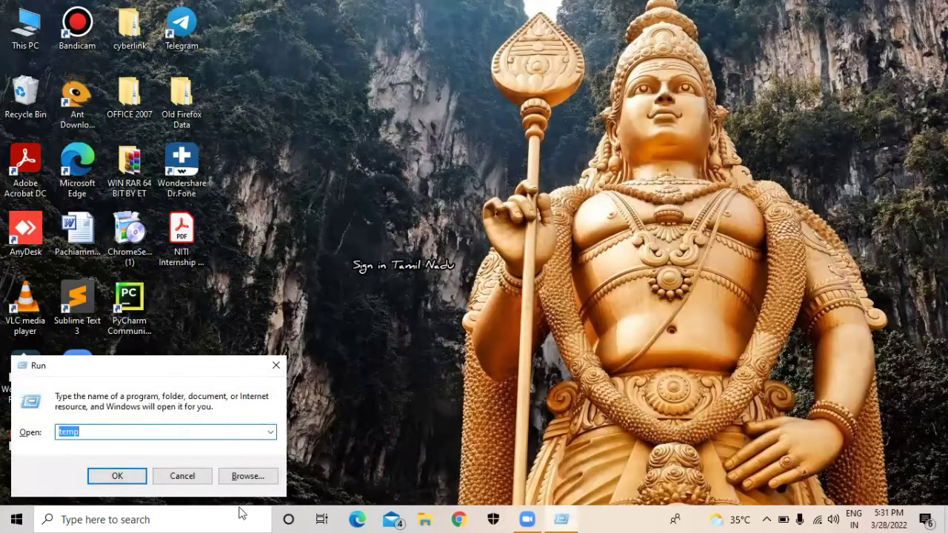
pyautogui.click(240, 426)
pyautogui.press('BackSpace')
pyautogui.press('BackSpace')
pyautogui.press('BackSpace')
pyautogui.press('BackSpace')
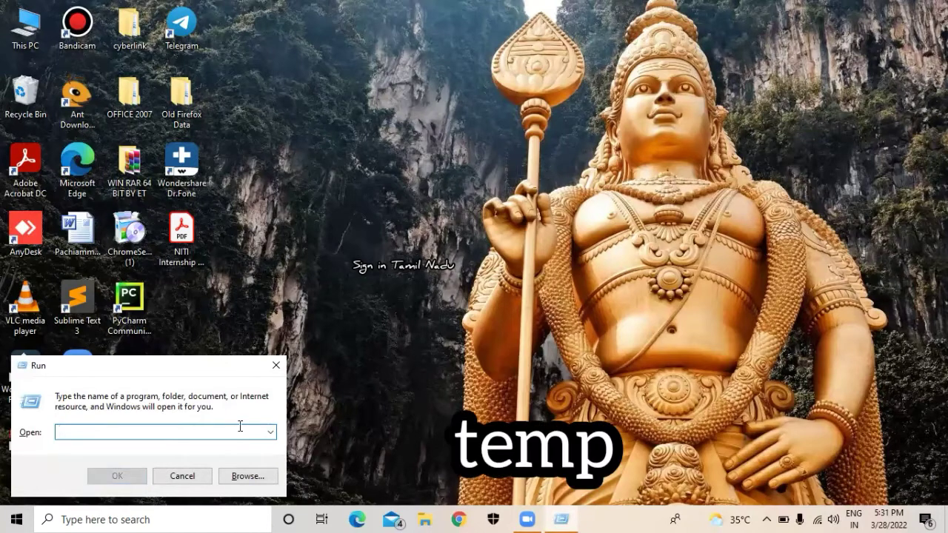
pyautogui.write('temp')
pyautogui.press('Return')
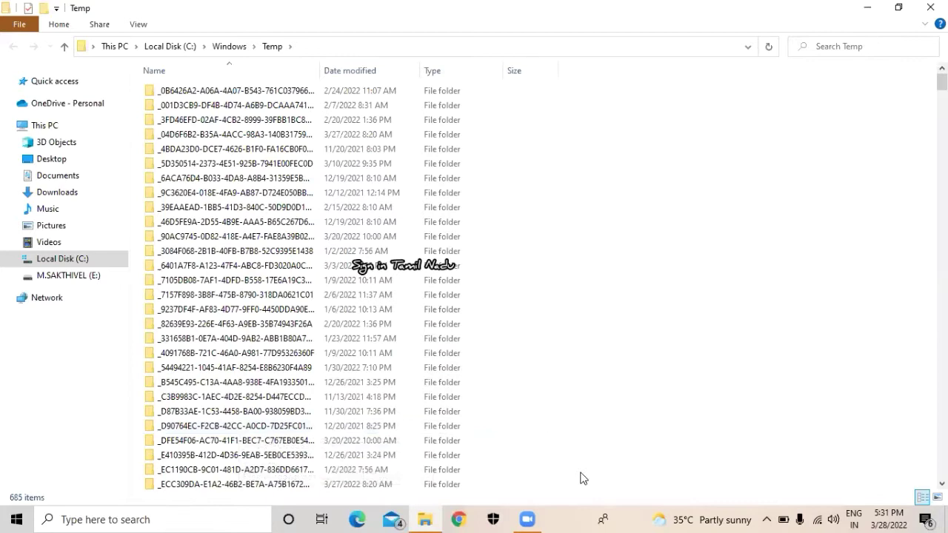
pyautogui.moveTo(568, 487); pyautogui.dragTo(345, 56)
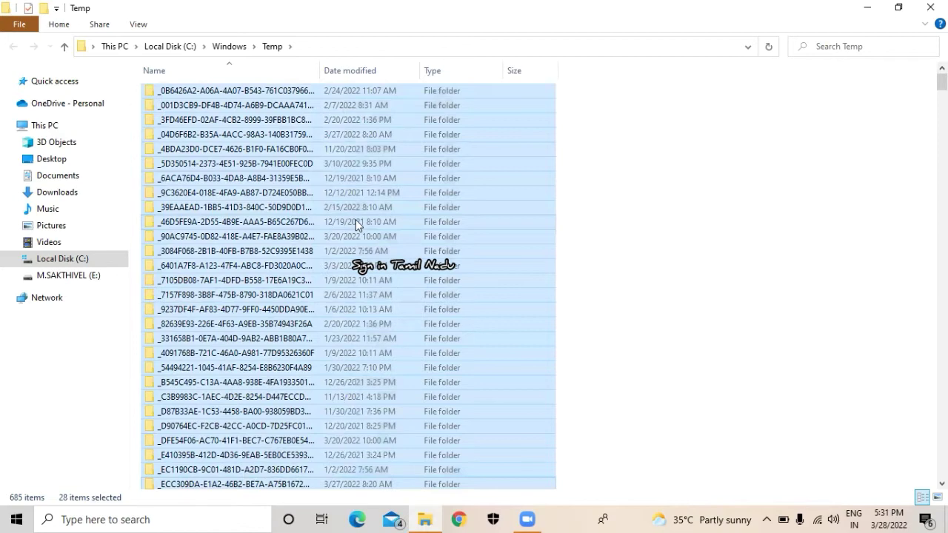
pyautogui.press('Delete')
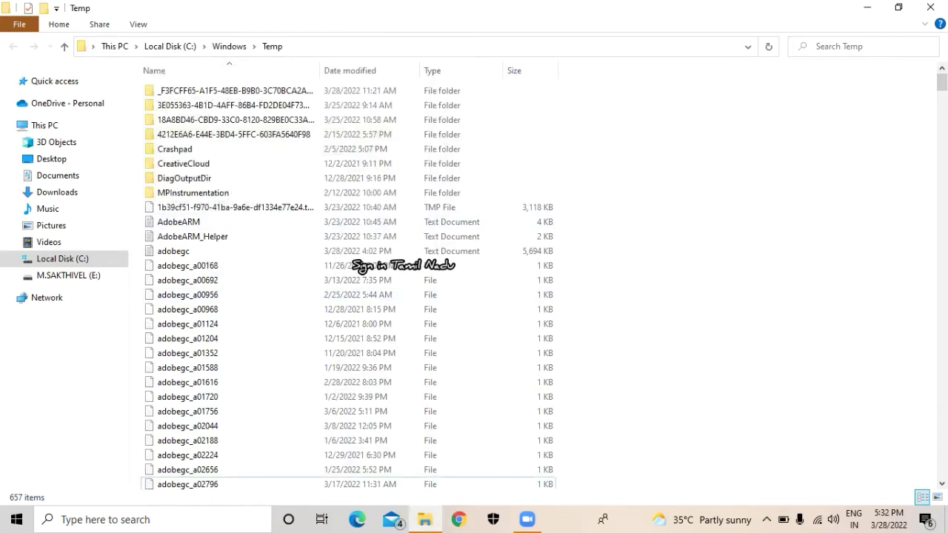
# Step: Delete all 657 Windows Temp items, skipping every file that is in use
pyautogui.moveTo(943, 82); pyautogui.dragTo(885, 406)
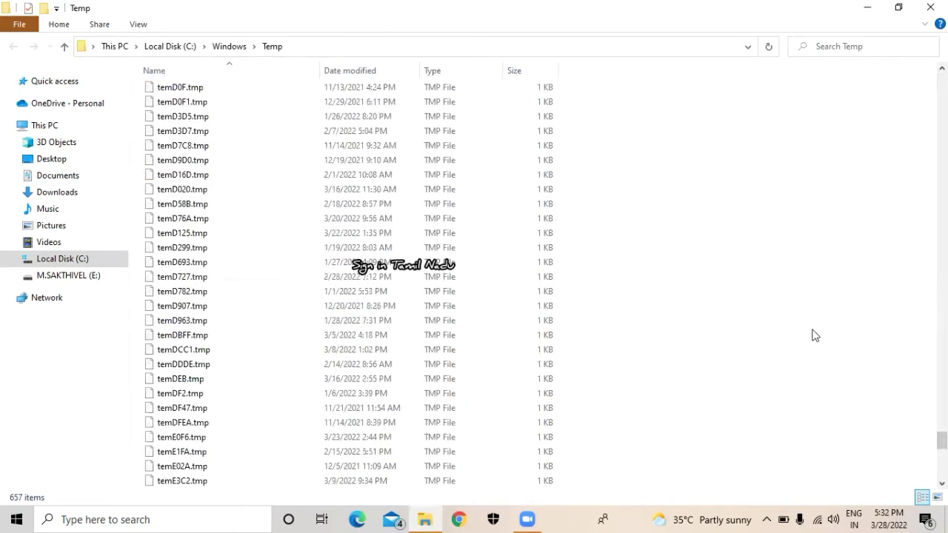
pyautogui.hotkey('ctrl', 'a')
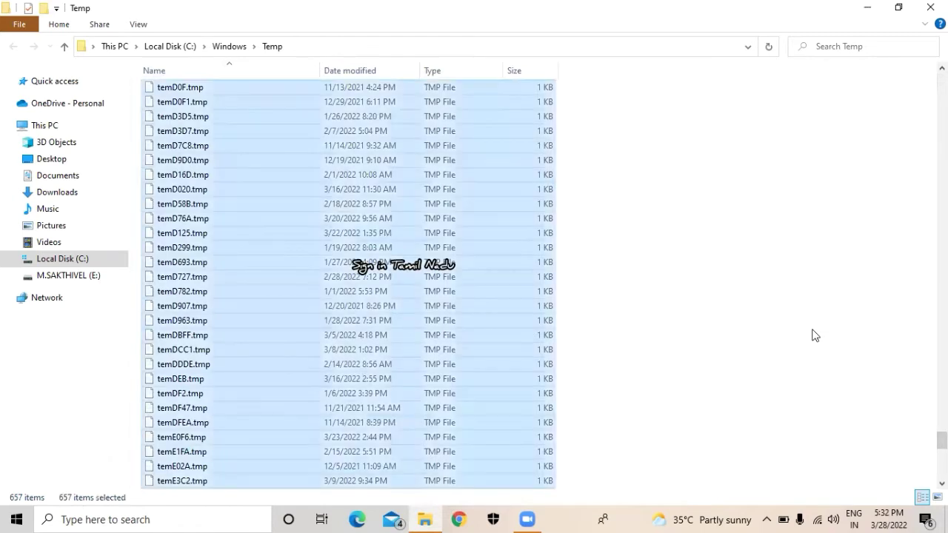
pyautogui.press('Delete')
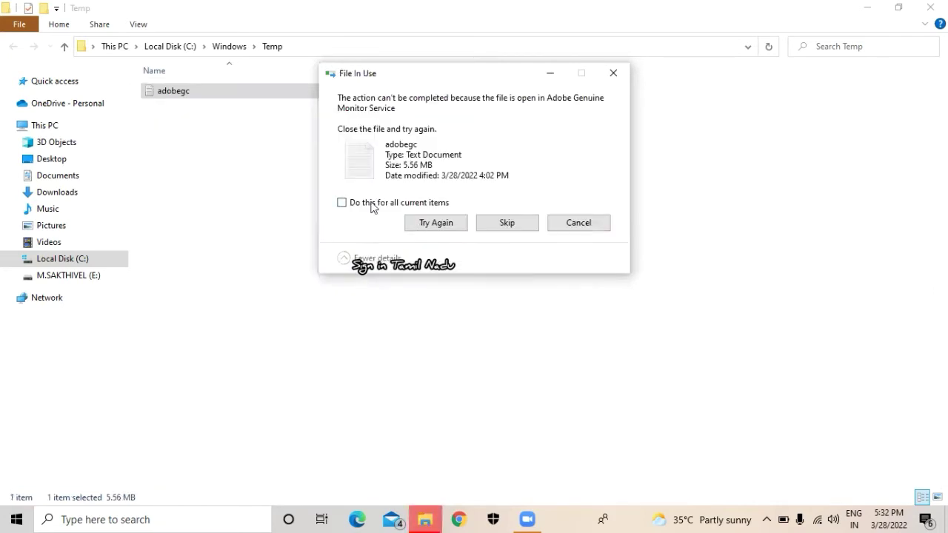
pyautogui.click(370, 206)
pyautogui.click(520, 227)
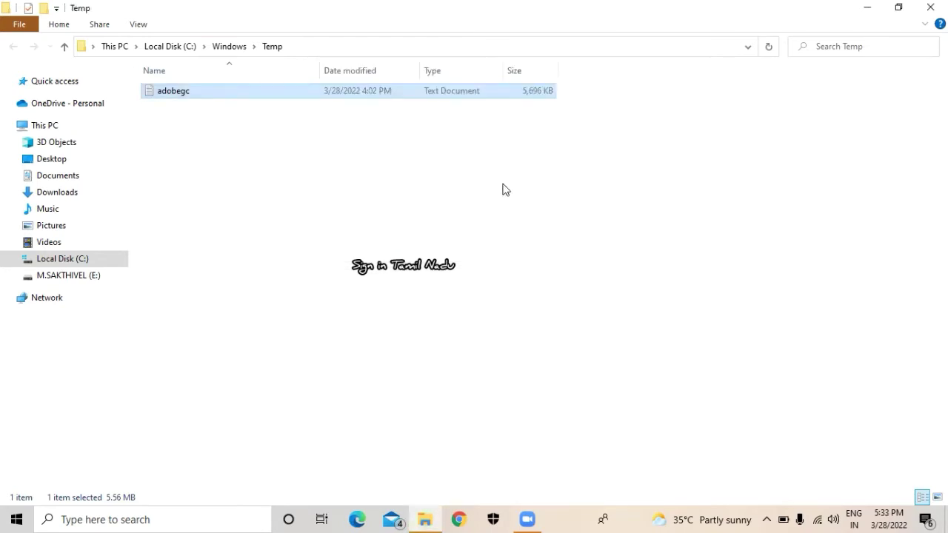
# Step: Retry deleting the locked adobegc file several times, then dismiss the file-in-use warning
pyautogui.press('Delete')
pyautogui.click(503, 191)
pyautogui.rightClick(467, 91)
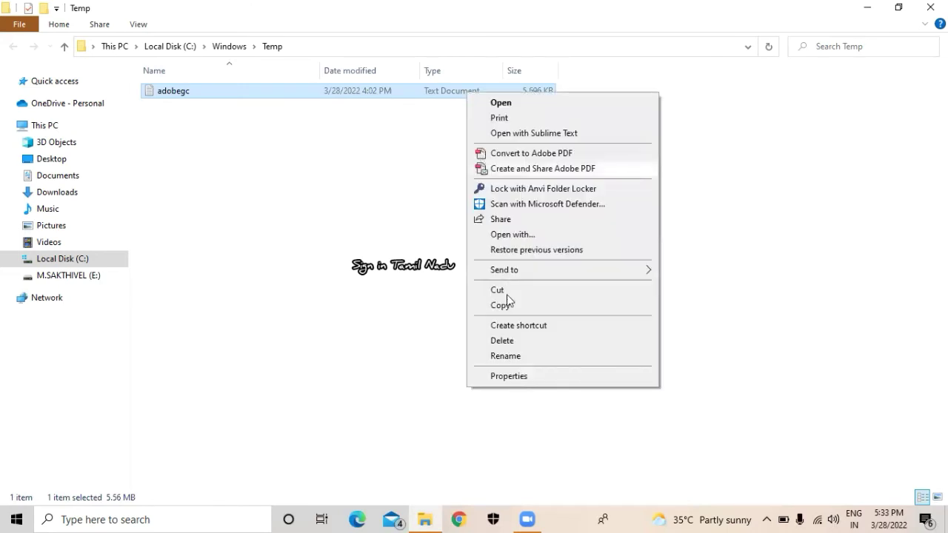
pyautogui.click(504, 341)
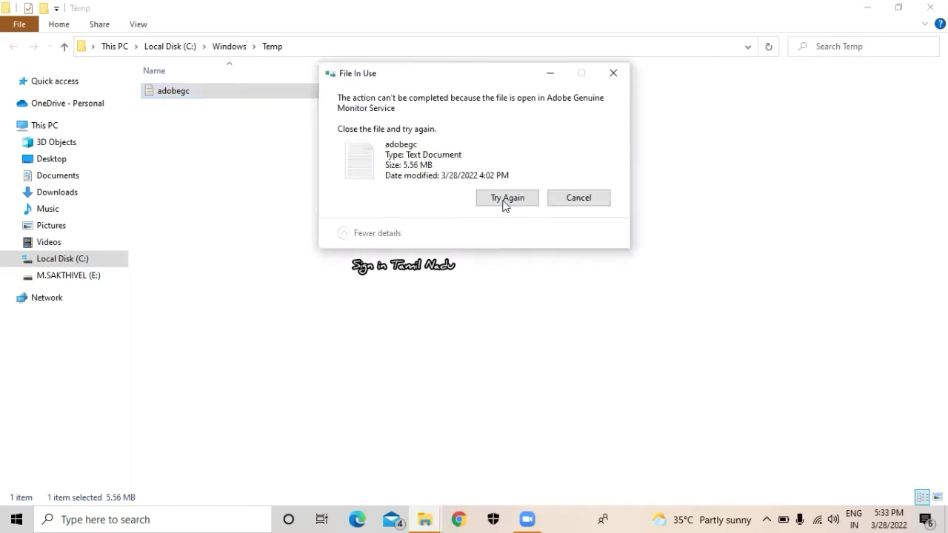
pyautogui.click(504, 199)
pyautogui.click(509, 202)
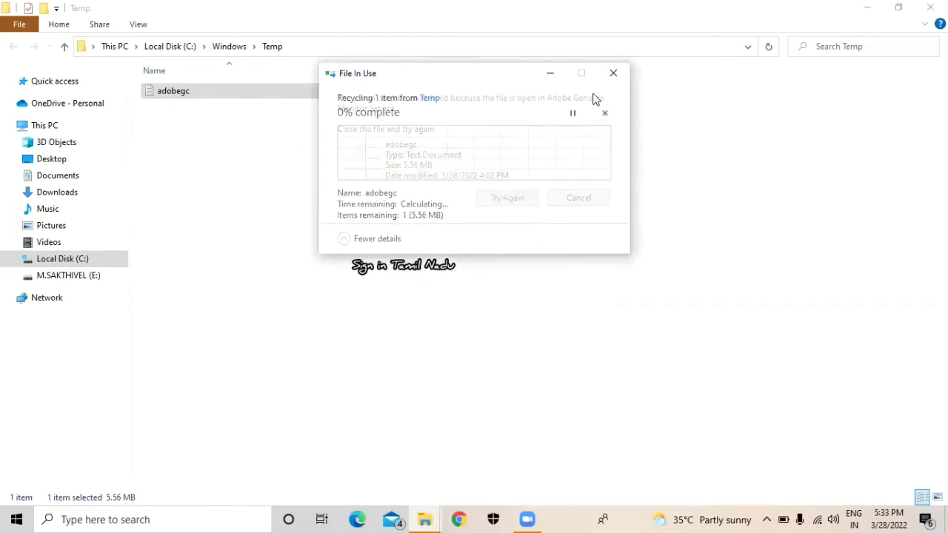
pyautogui.click(579, 198)
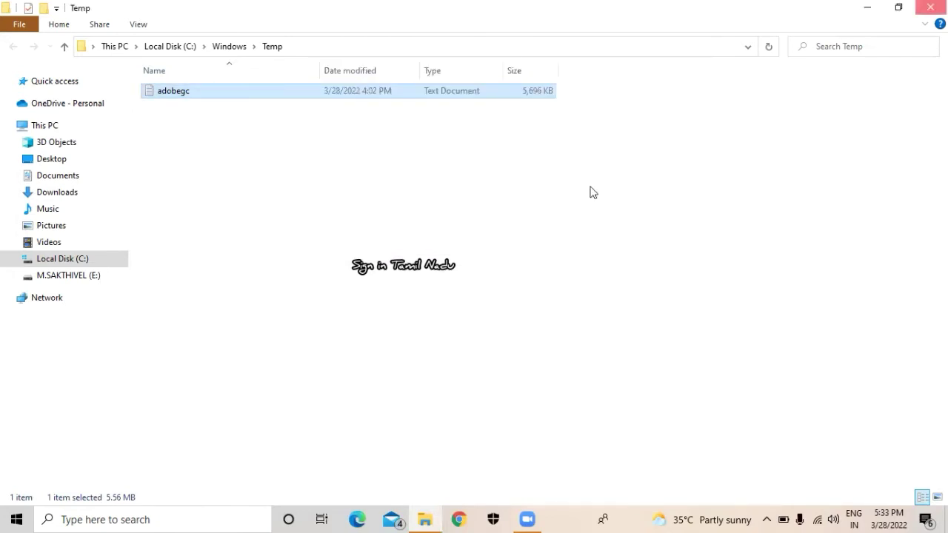
# Step: Show the desktop and open the user's %temp% folder from the Run box
pyautogui.press('super+d')
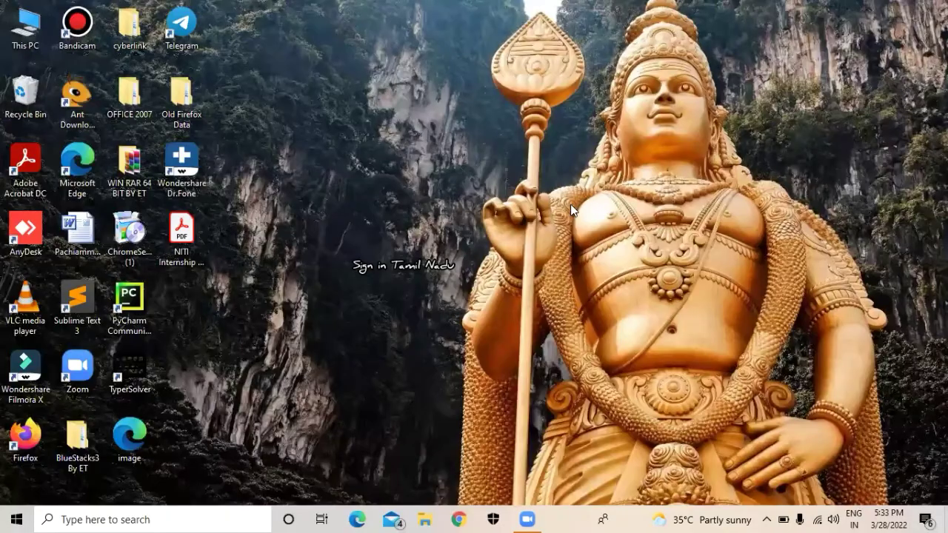
pyautogui.press('super+r')
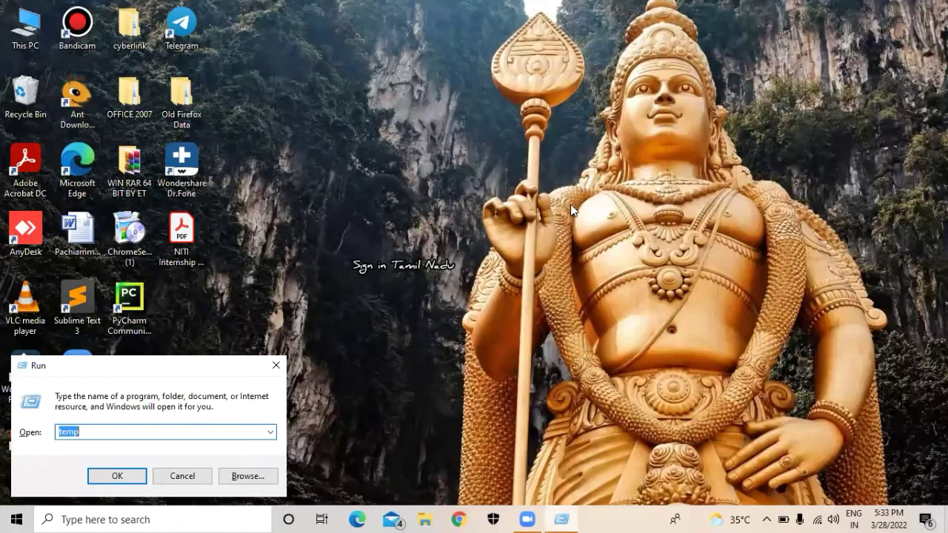
pyautogui.write('%tem')
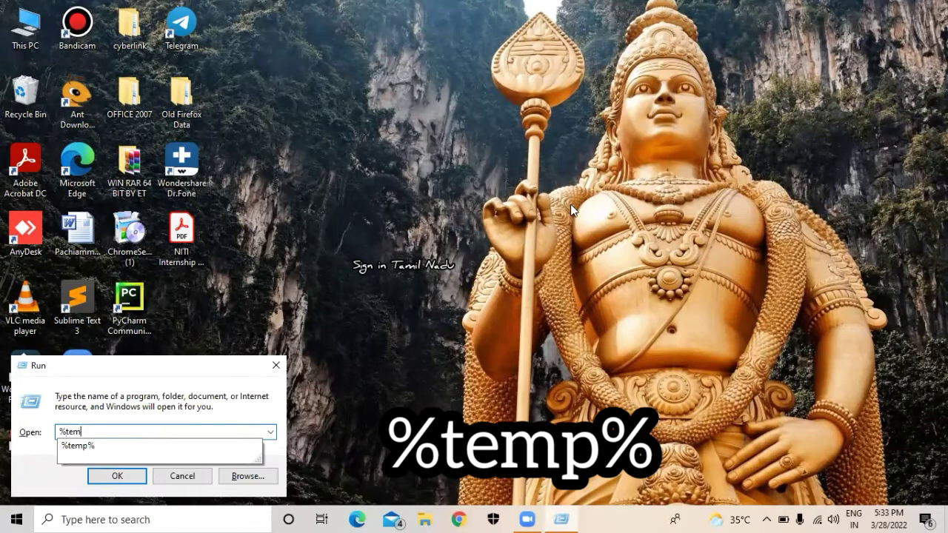
pyautogui.write('p%')
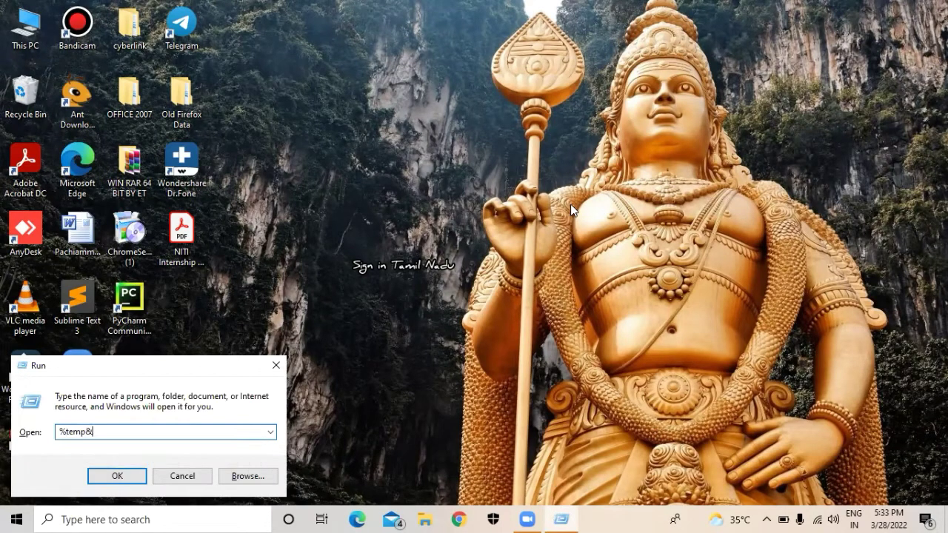
pyautogui.press('BackSpace')
pyautogui.write('%')
pyautogui.press('Return')
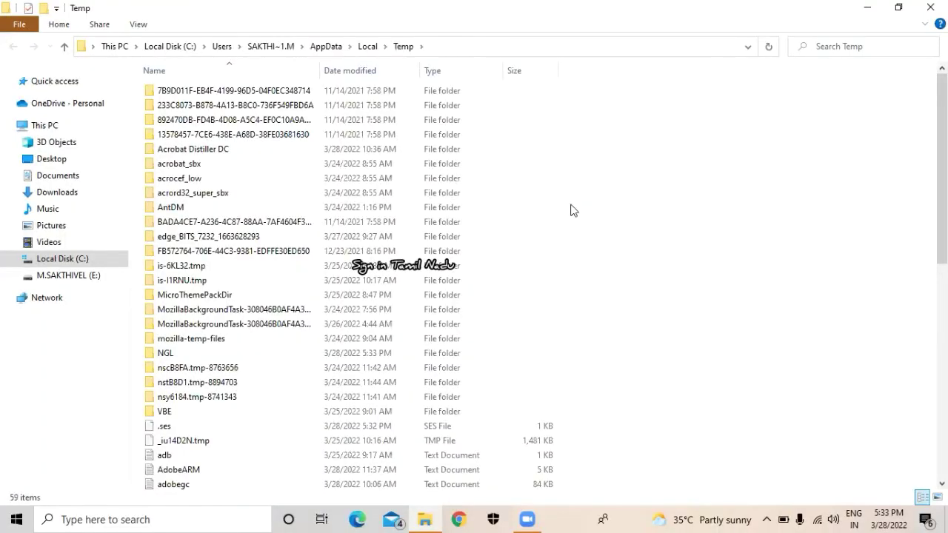
# Step: Delete all 59 %temp% items with administrator permission, skipping in-use ones and leaving the locked NGL folder
pyautogui.hotkey('ctrl', 'a')
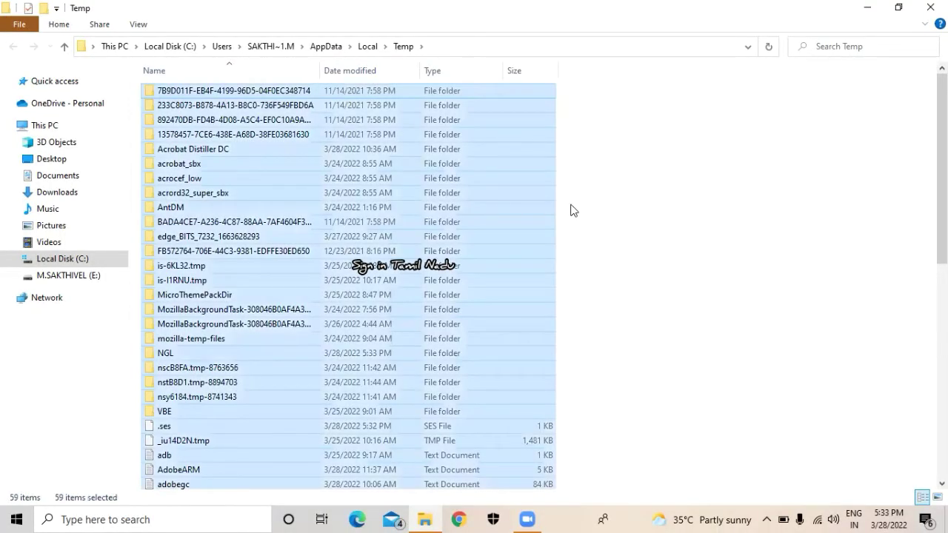
pyautogui.press('Delete')
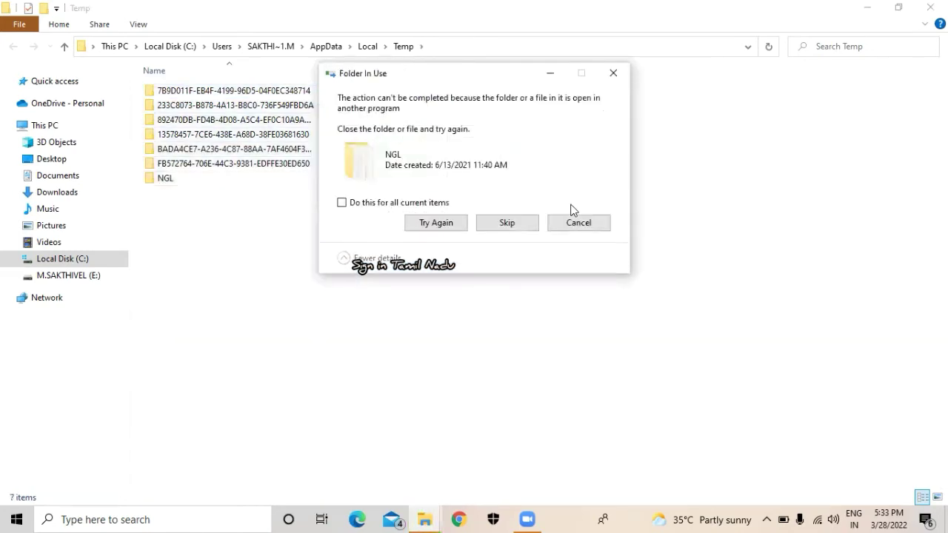
pyautogui.click(381, 204)
pyautogui.click(486, 221)
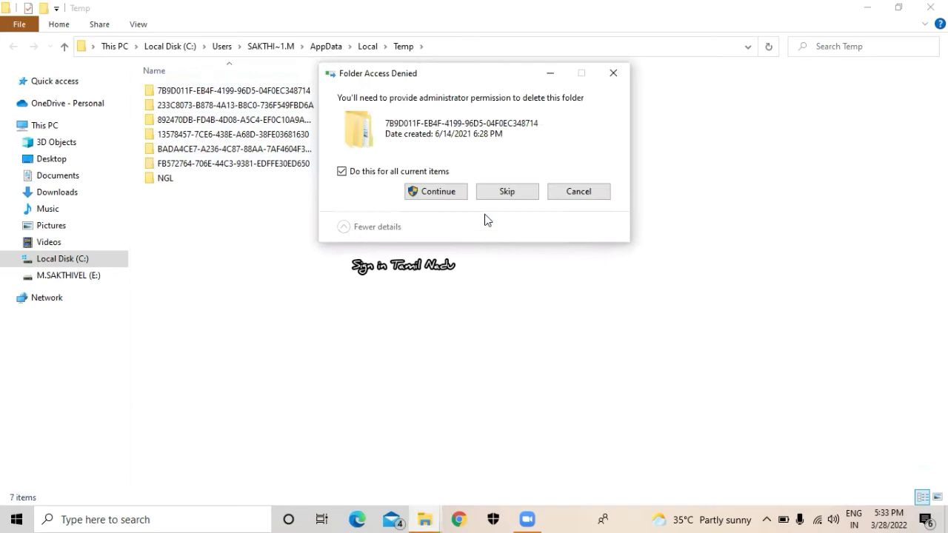
pyautogui.click(437, 191)
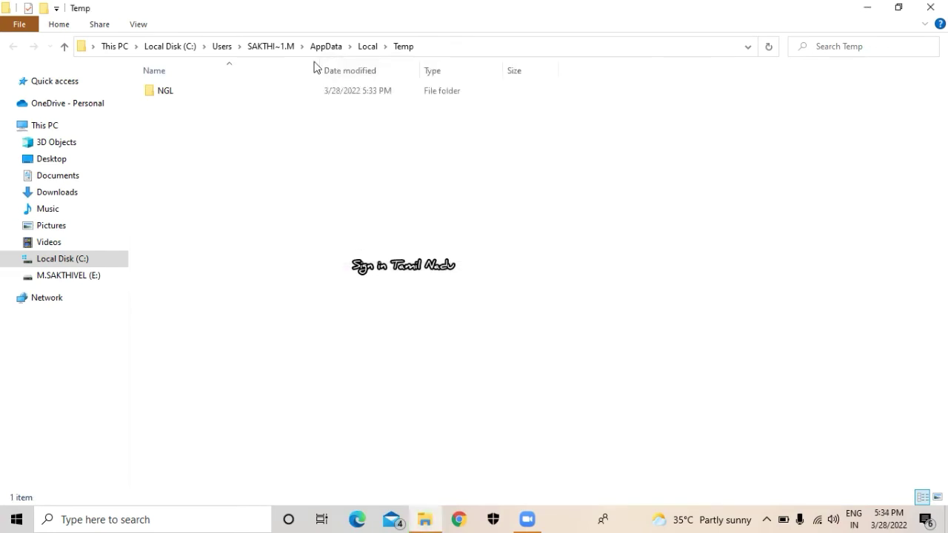
pyautogui.moveTo(314, 67); pyautogui.dragTo(337, 191)
pyautogui.press('Delete')
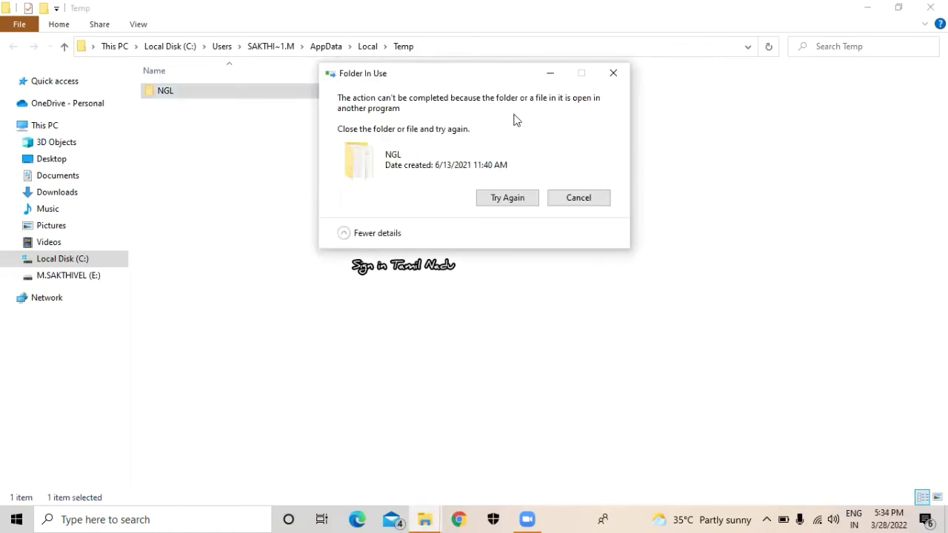
pyautogui.press('Escape')
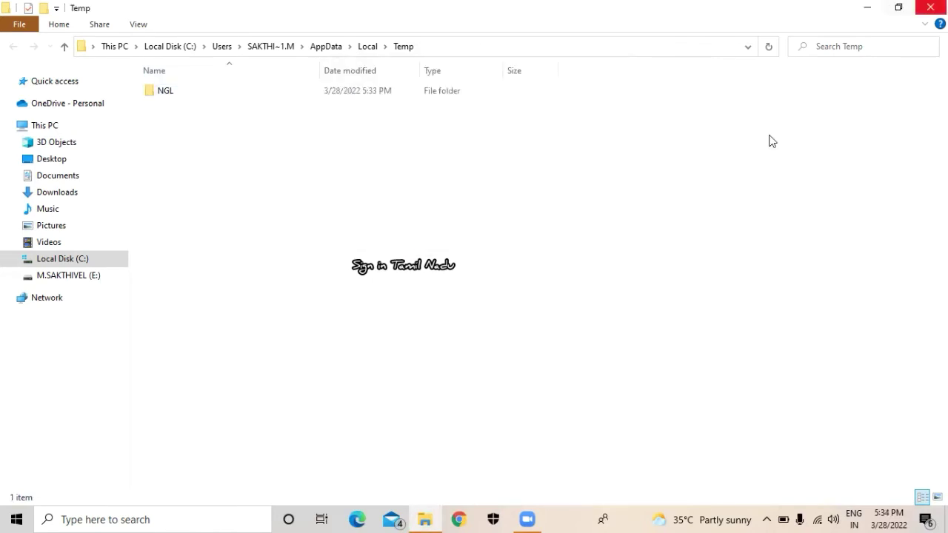
# Step: Open C:\Windows\Prefetch from the Run box and delete all 355 of its items
pyautogui.press('super+d')
pyautogui.press('super+r')
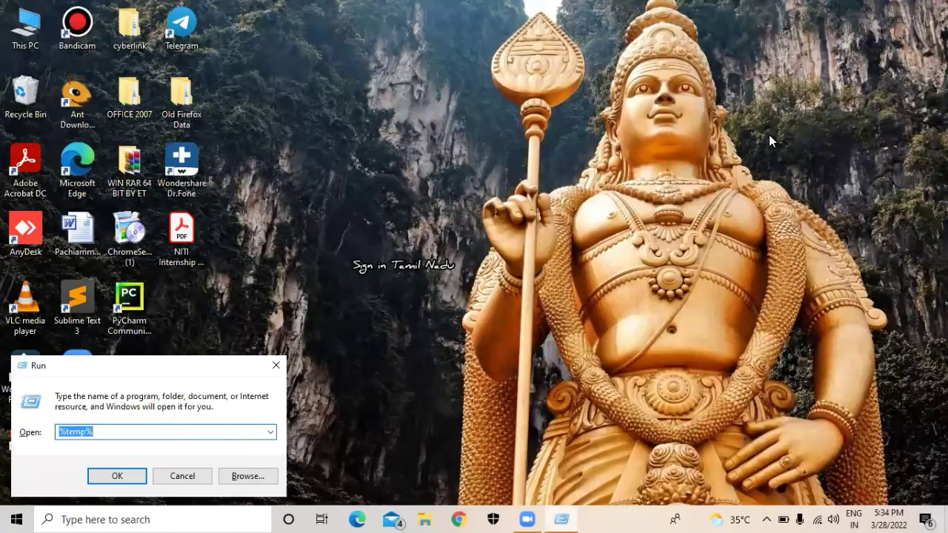
pyautogui.write('p')
pyautogui.write('e')
pyautogui.press('Down')
pyautogui.press('Return')
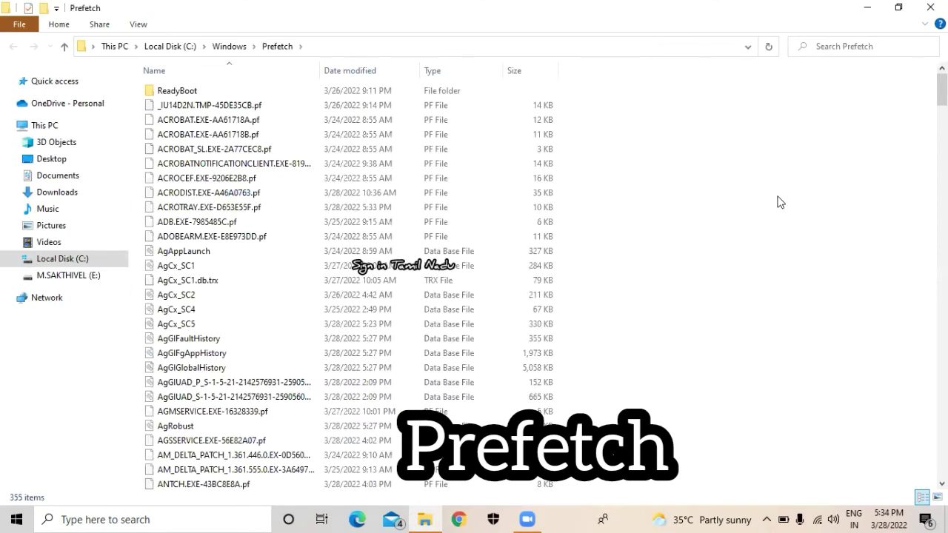
pyautogui.hotkey('ctrl', 'a')
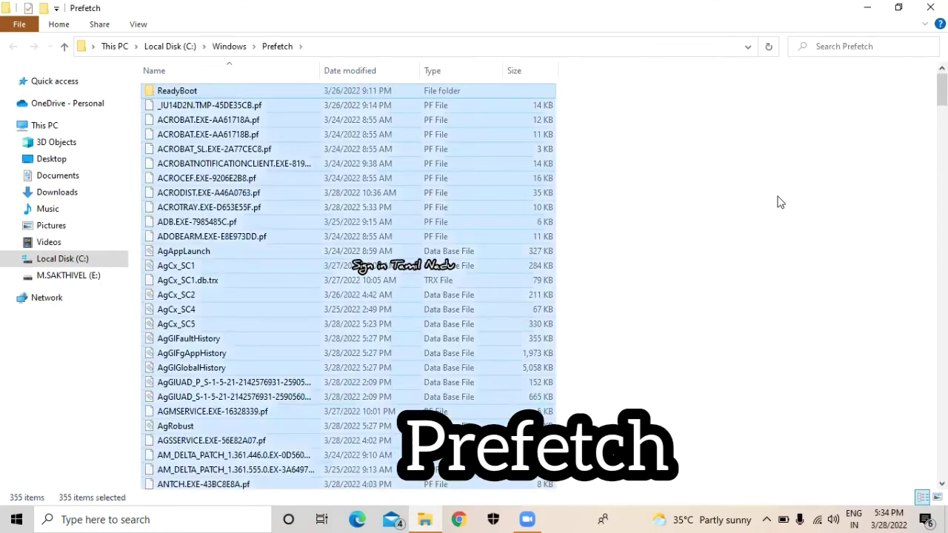
pyautogui.press('Delete')
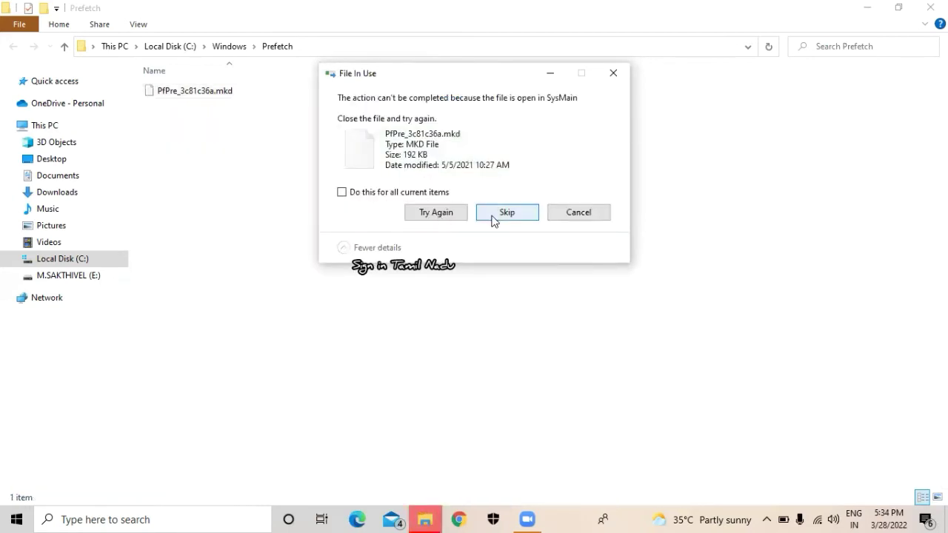
# Step: Skip the in-use PfPre_3c81c36a.mkd file and close the Prefetch window
pyautogui.click(494, 218)
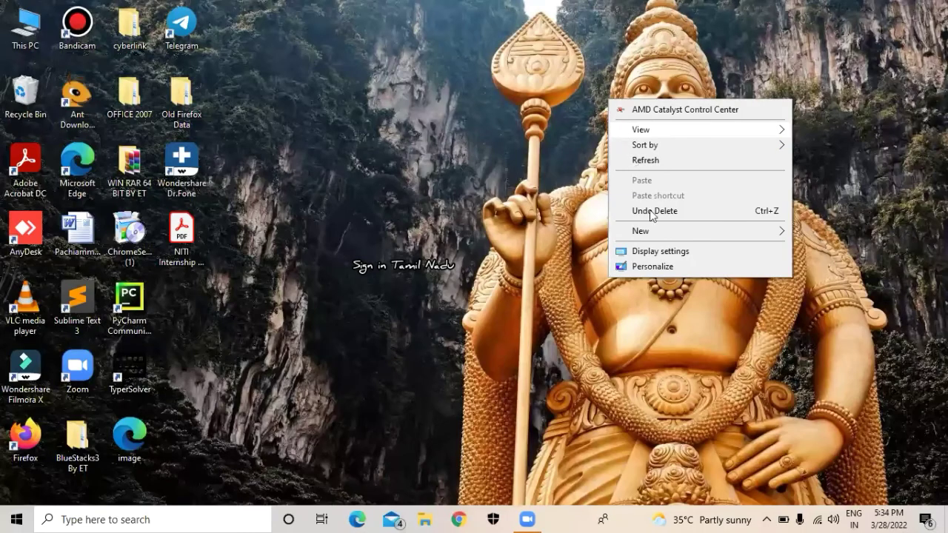
pyautogui.click(653, 215)
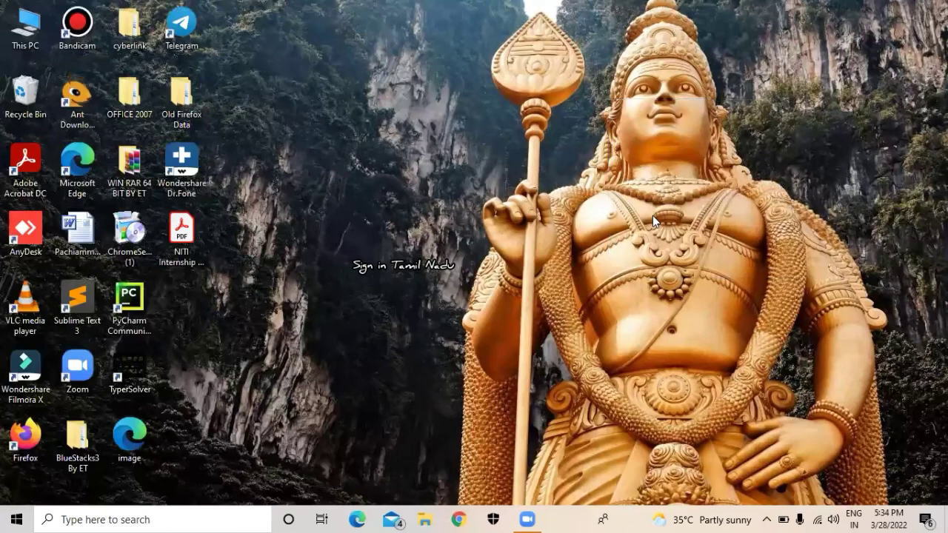